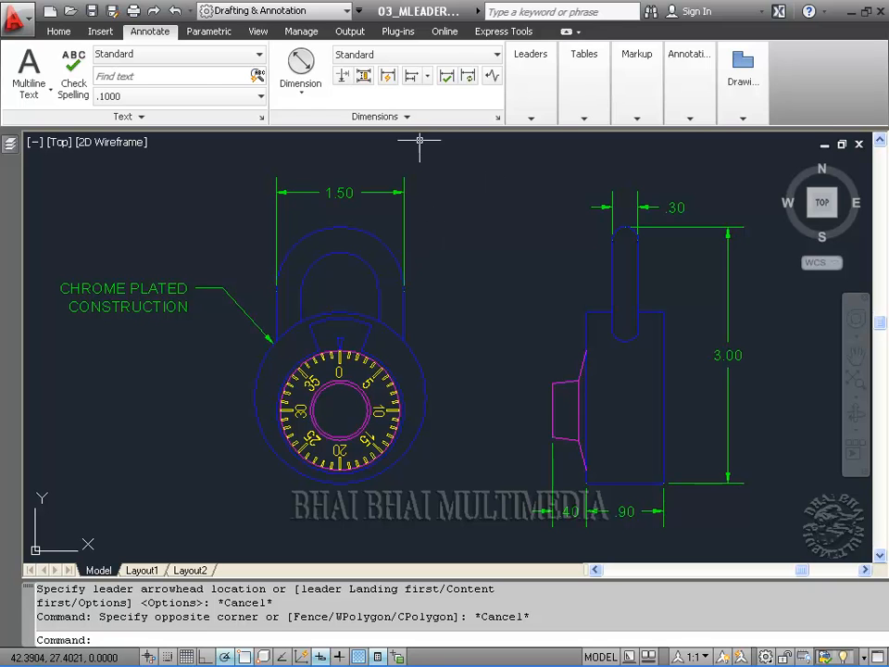
# Start a new multileader and turn on the Nearest running object snap for placing its arrowhead
pyautogui.click(523, 97)
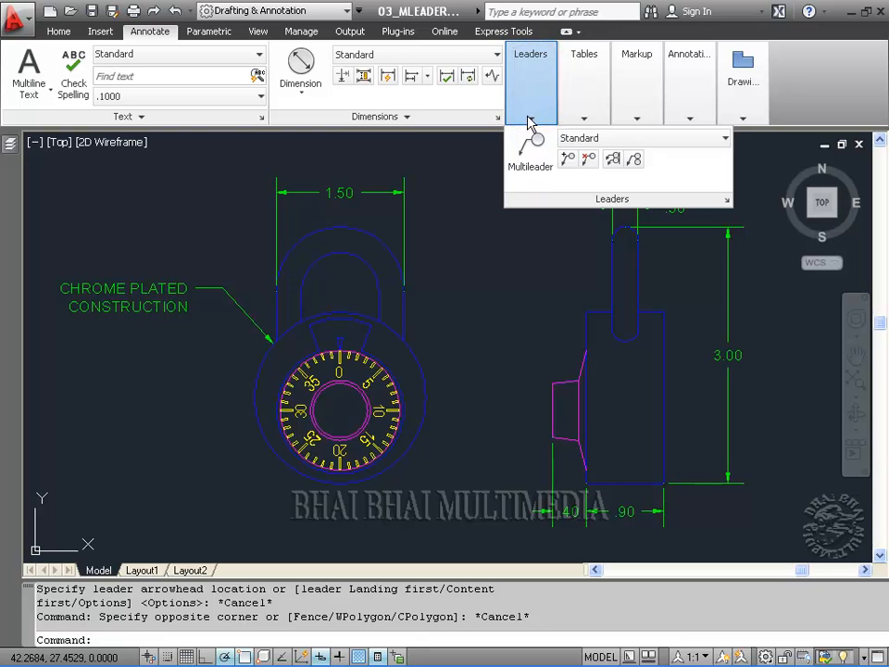
pyautogui.click(530, 173)
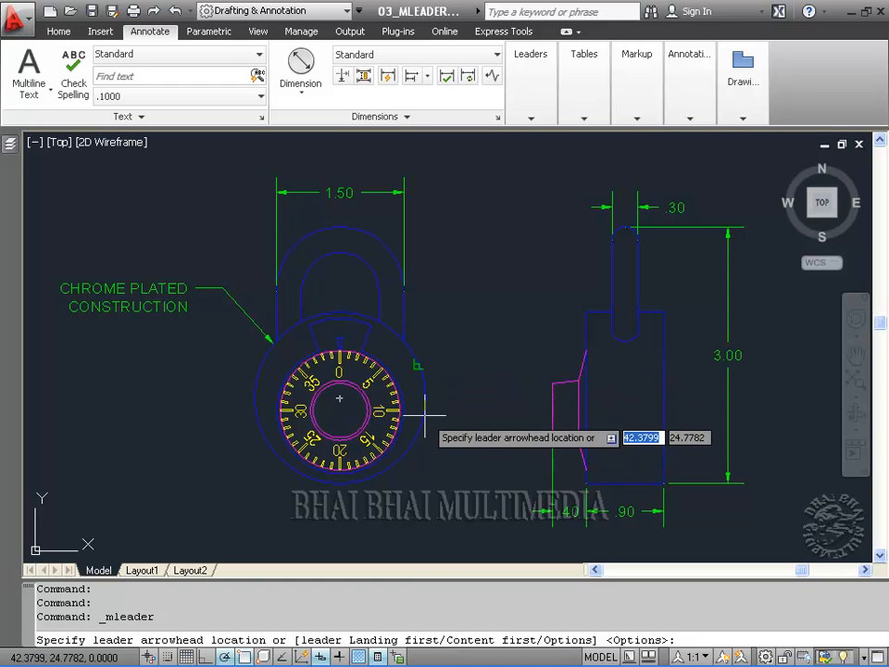
pyautogui.rightClick(244, 657)
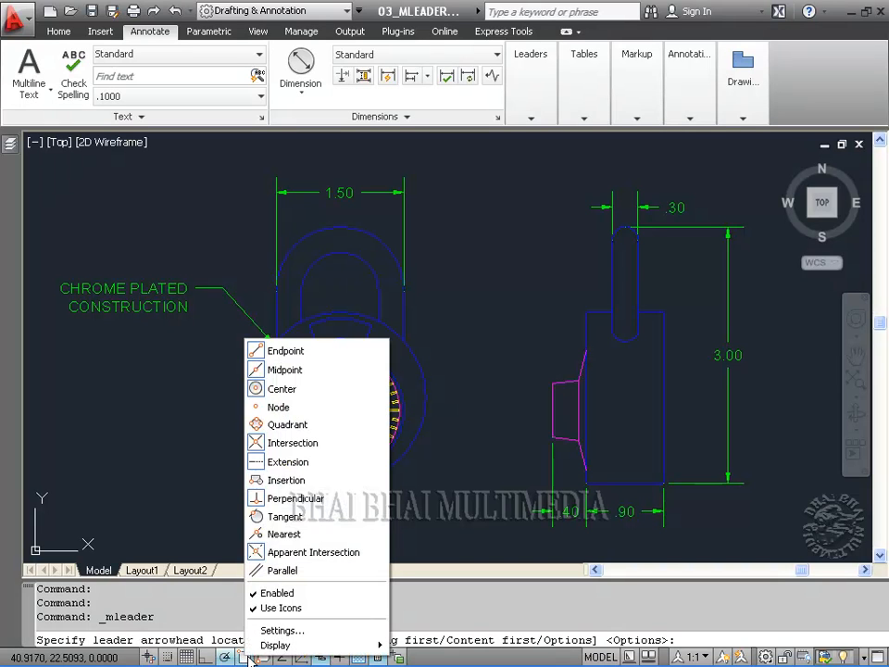
pyautogui.click(278, 534)
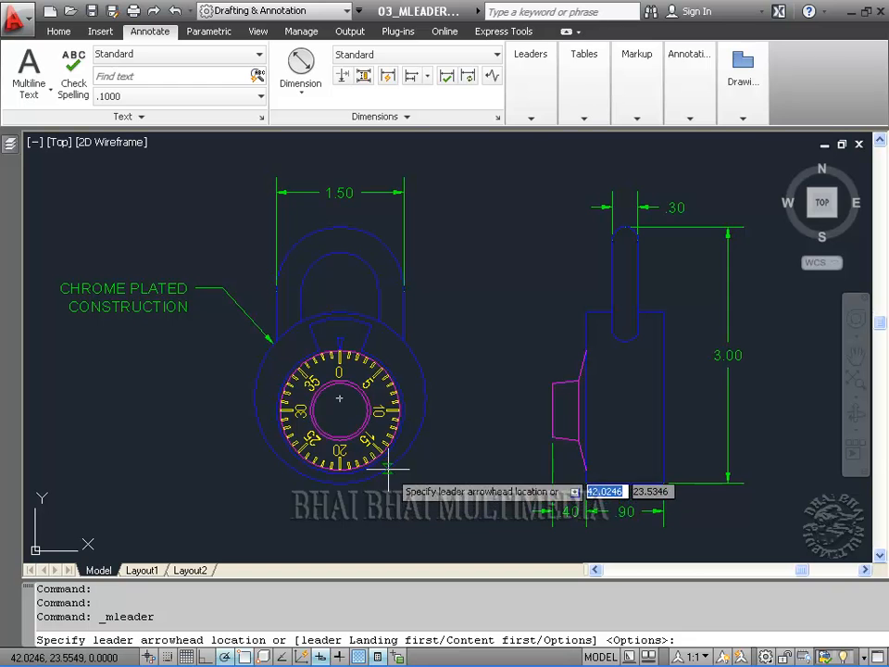
# Place the leader arrowhead on the upper-right edge of the lock body, land it up and to the right, and label it "Plastic Body"
pyautogui.click(425, 367)
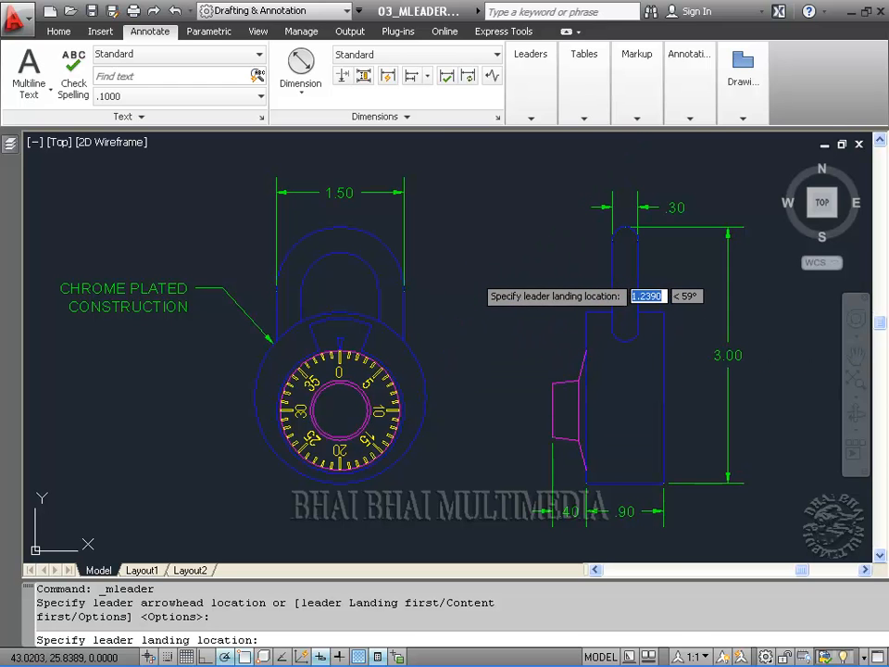
pyautogui.click(473, 277)
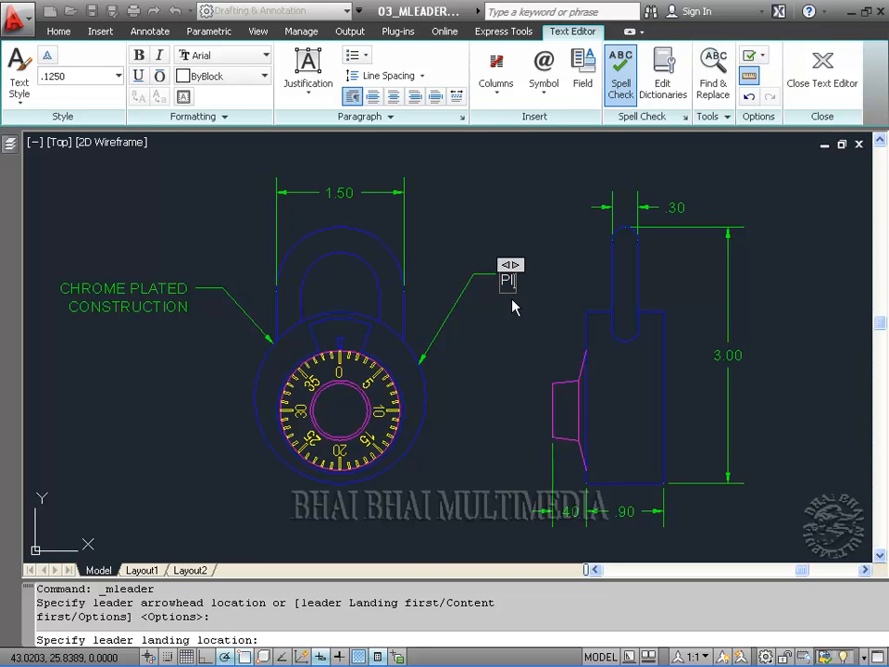
pyautogui.write('tic Body')
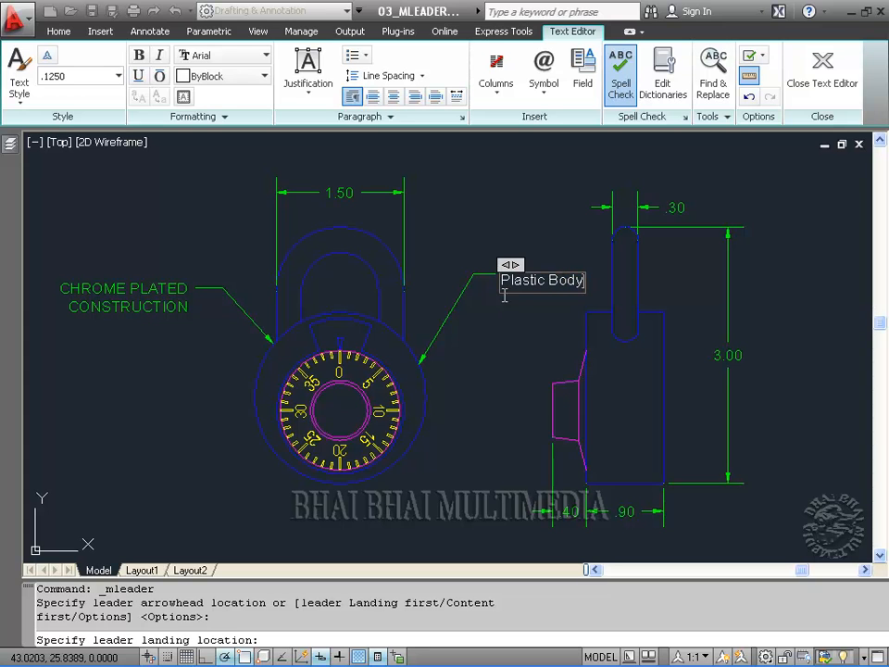
pyautogui.moveTo(512, 266); pyautogui.dragTo(601, 266)
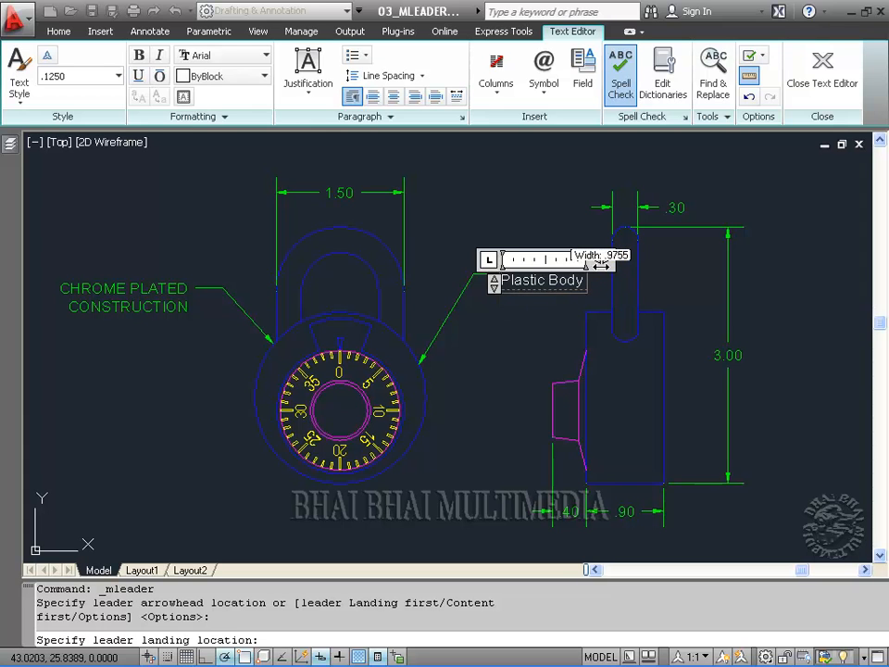
pyautogui.click(505, 361)
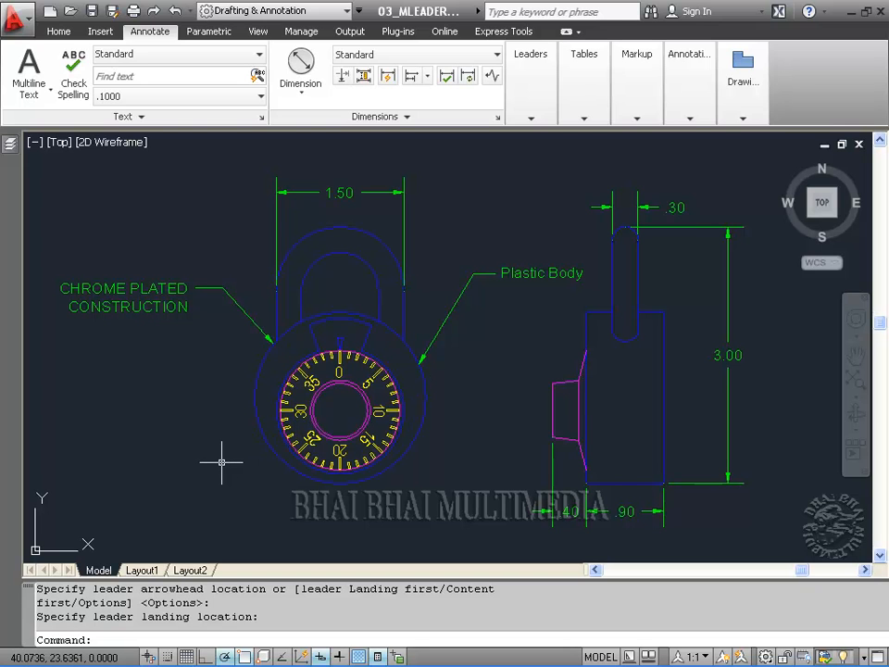
# Add a multileader pointing to the dial's left edge, with its landing outside the lock on the left and the text "Steel"
pyautogui.click(530, 120)
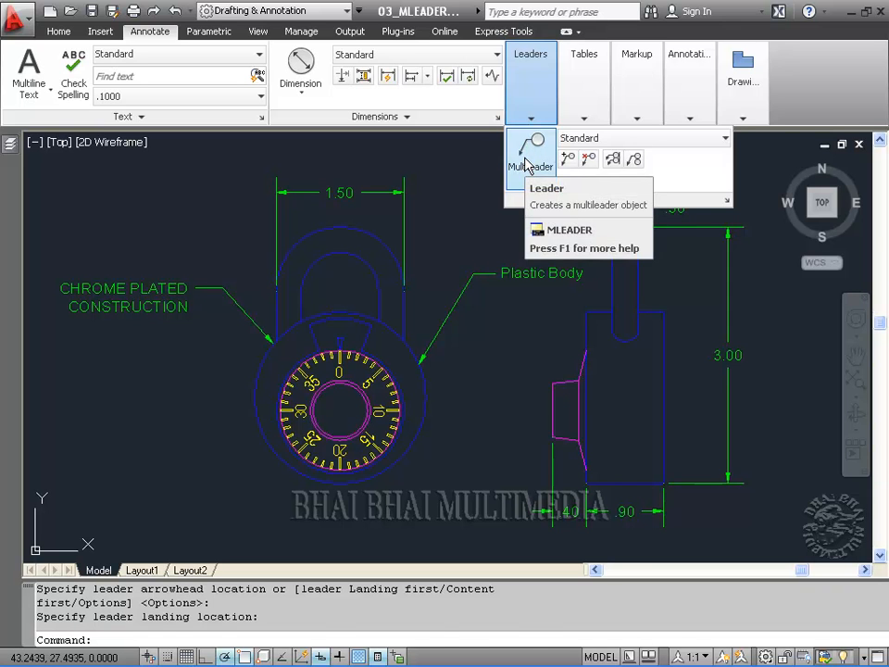
pyautogui.click(528, 163)
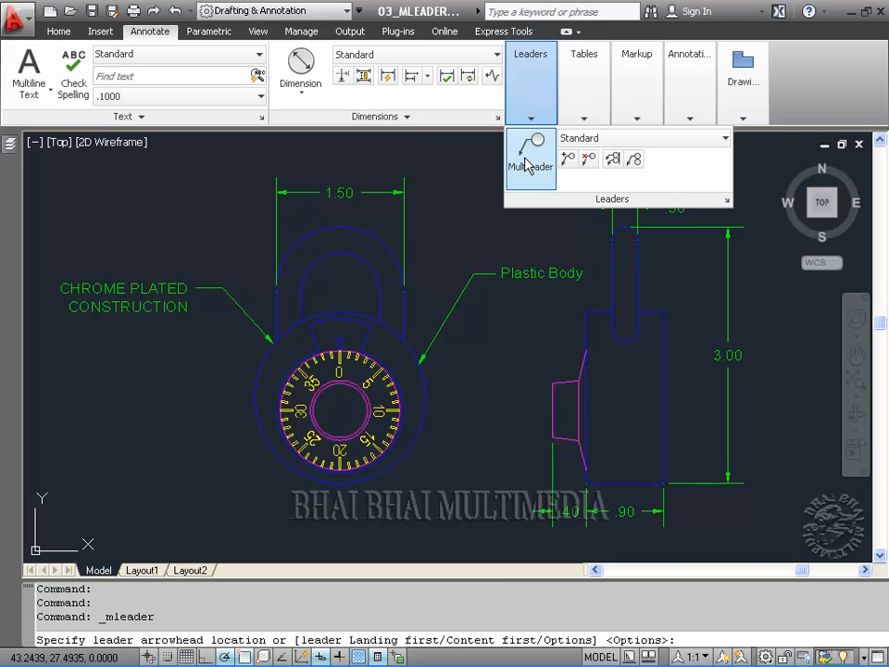
pyautogui.click(277, 410)
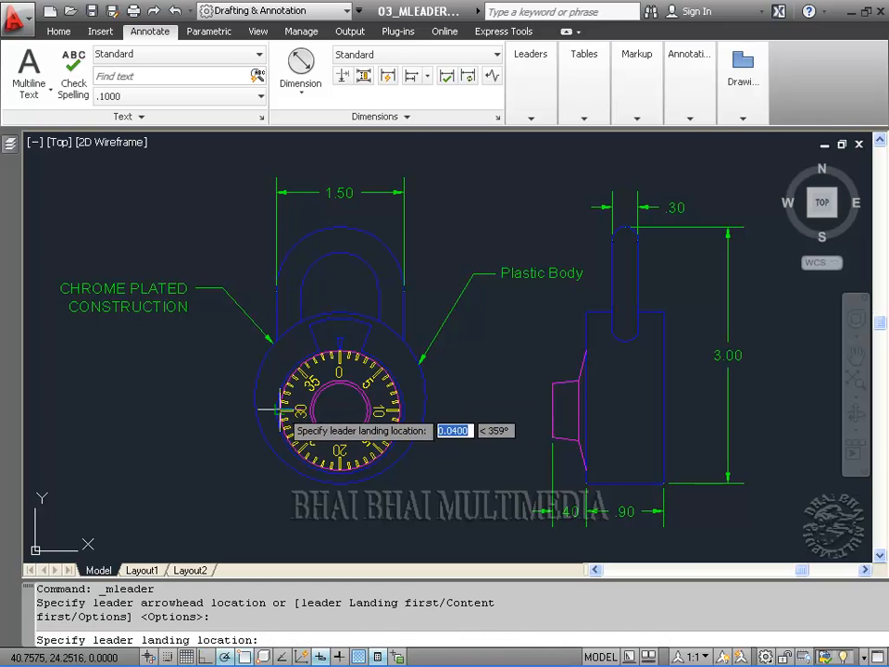
pyautogui.click(148, 432)
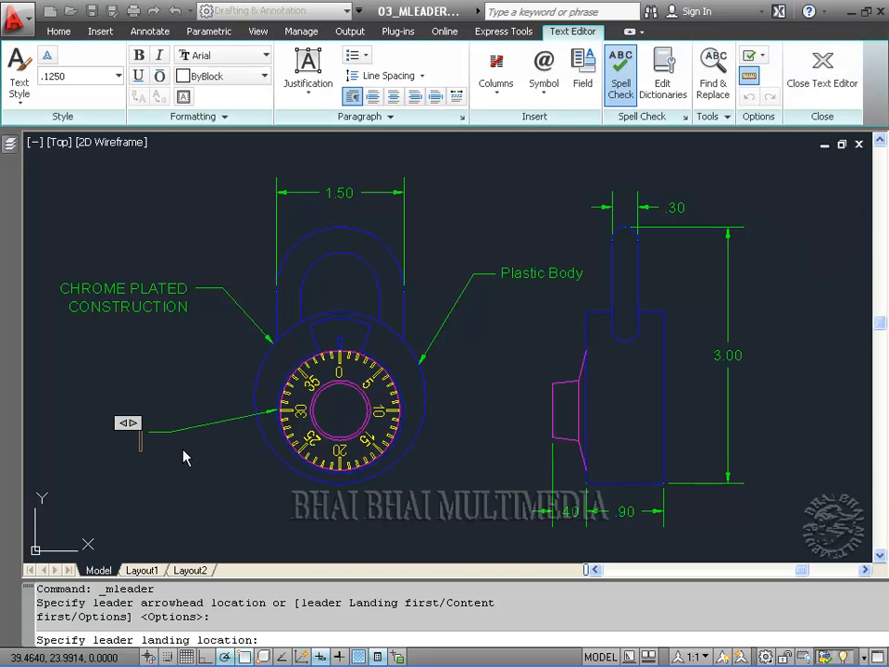
pyautogui.write('Steel')
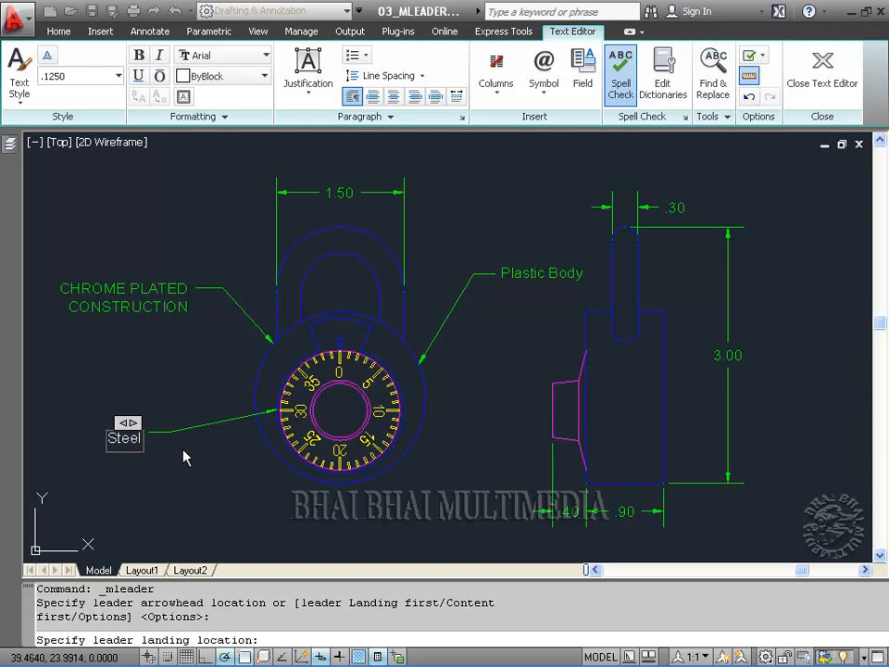
pyautogui.click(183, 456)
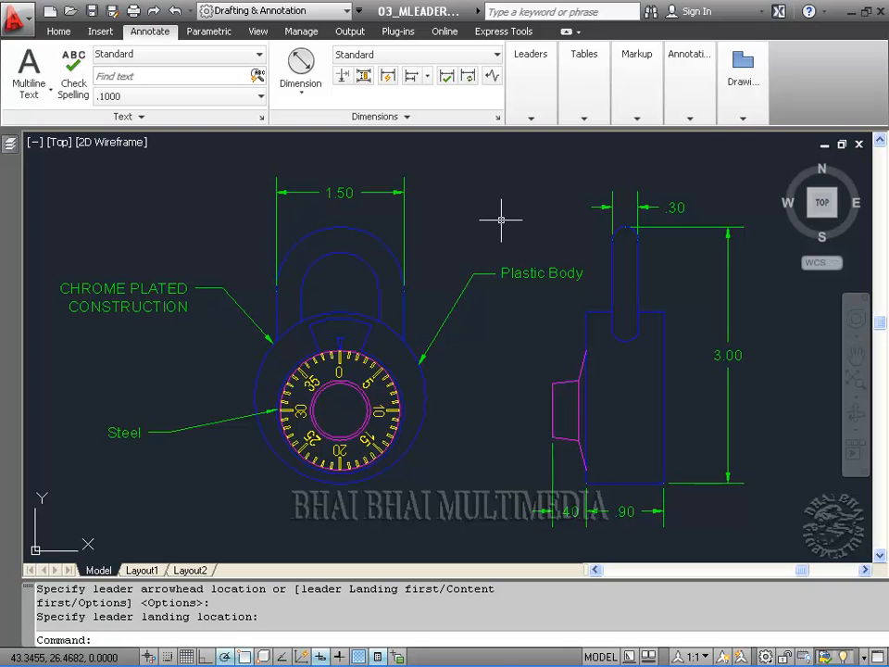
# Add three leaders to the CHROME PLATED CONSTRUCTION note, pointing to the outer shackle curve, the inner shackle curve and the plate above the dial
pyautogui.click(531, 119)
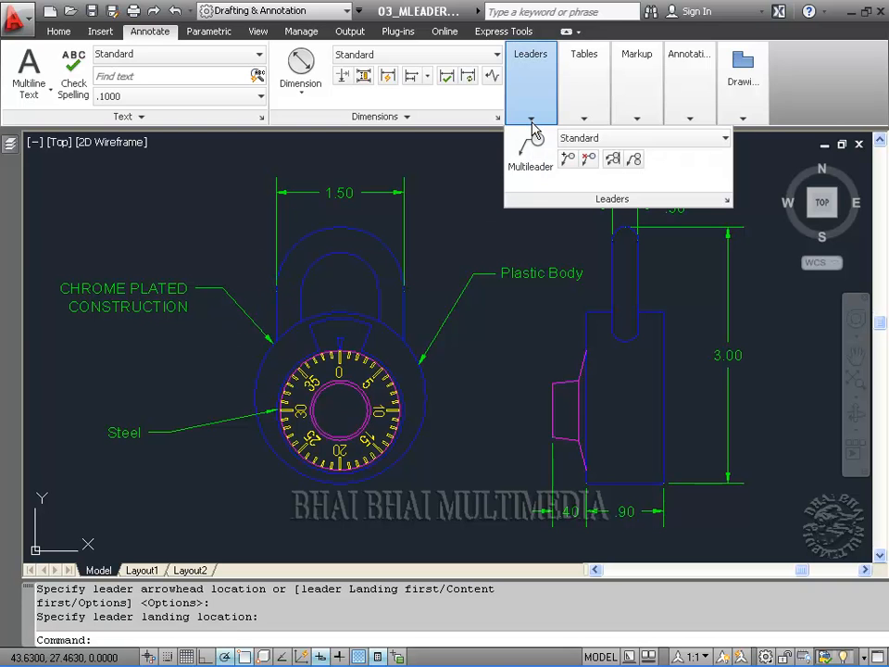
pyautogui.click(568, 161)
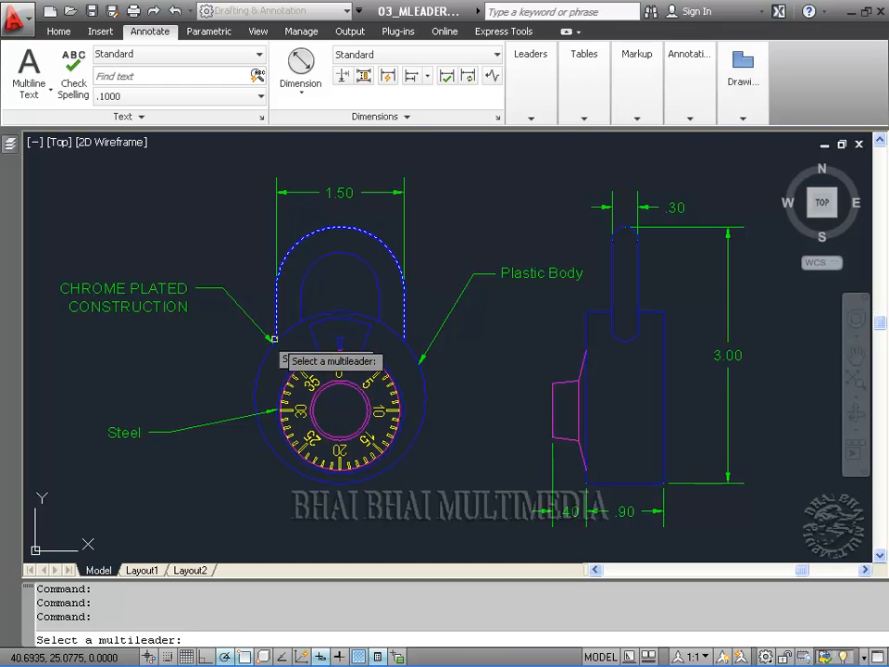
pyautogui.click(233, 308)
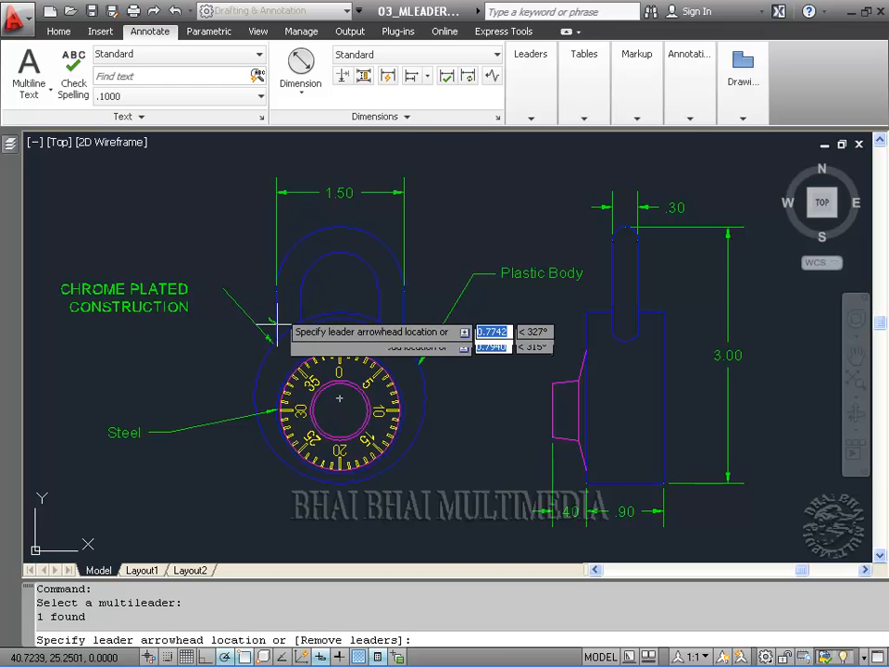
pyautogui.click(287, 251)
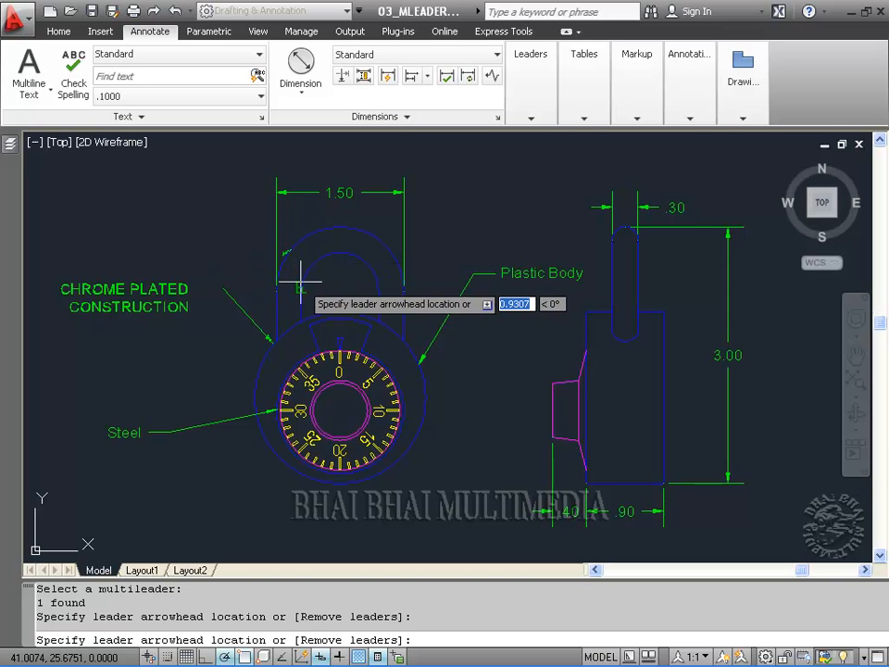
pyautogui.click(298, 289)
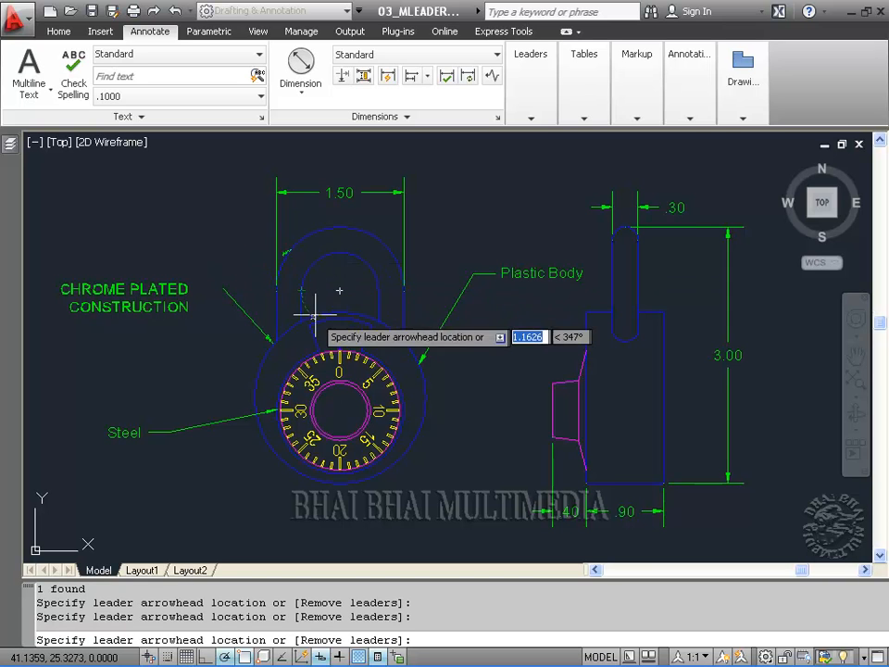
pyautogui.click(309, 320)
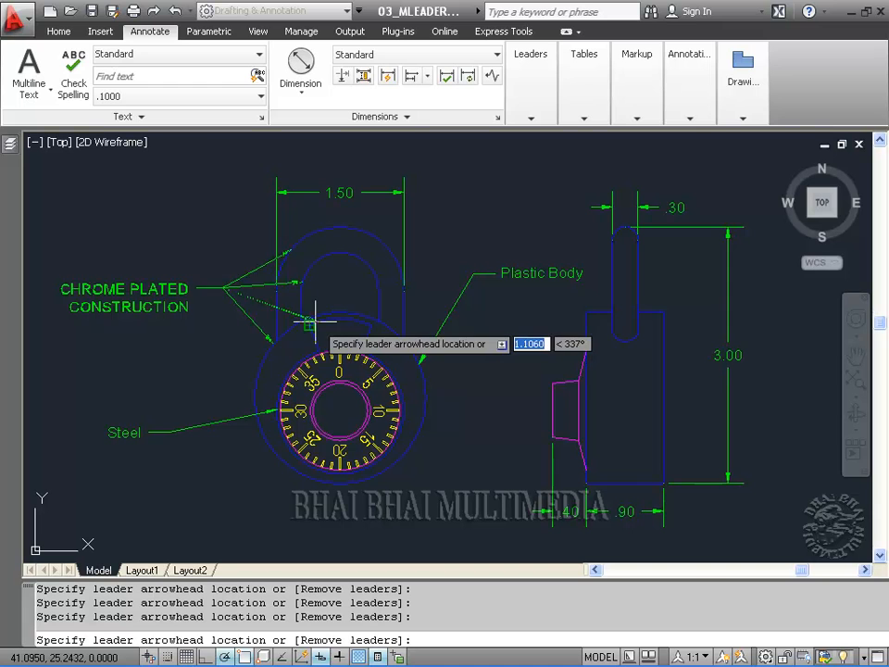
pyautogui.rightClick(339, 289)
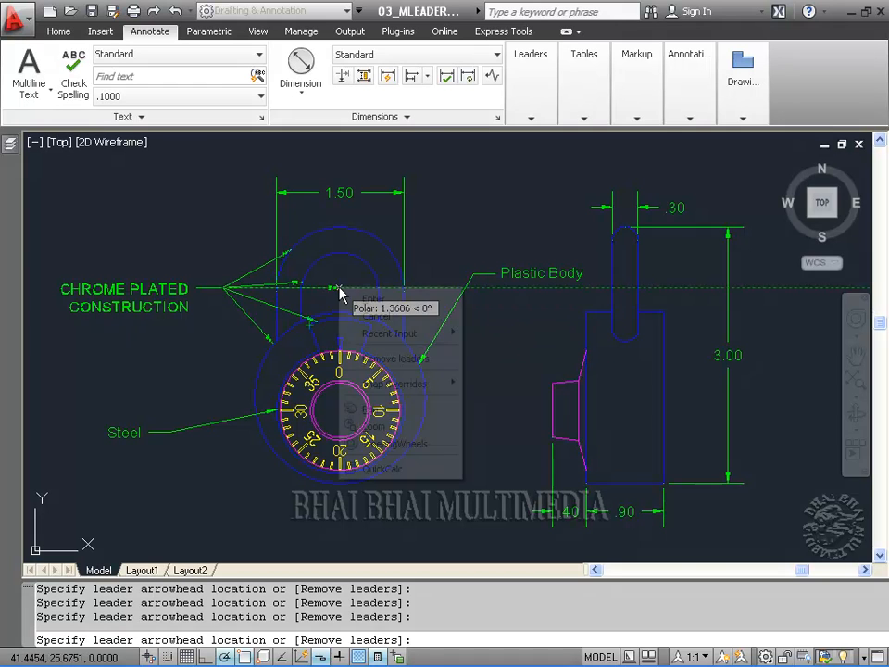
pyautogui.click(353, 299)
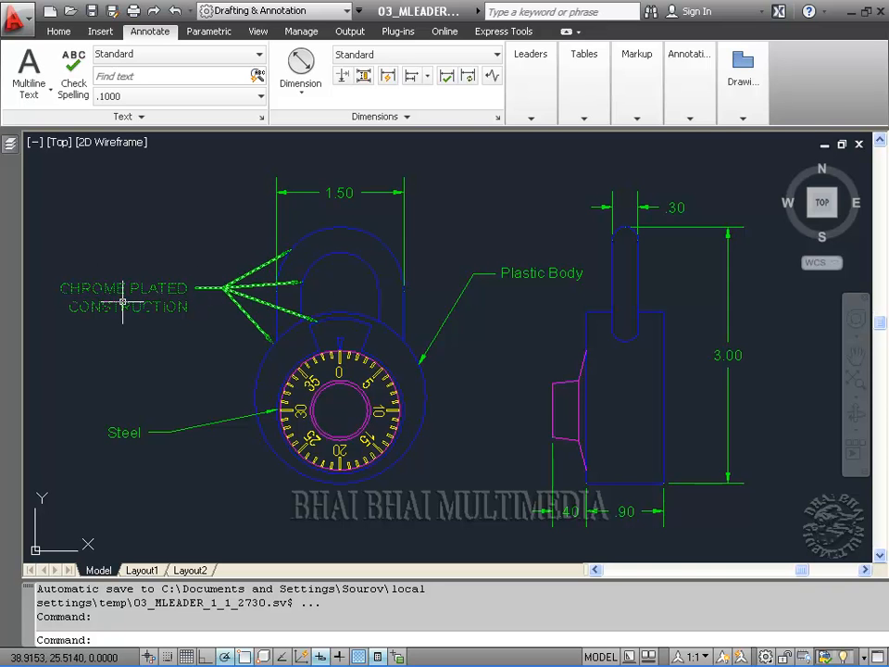
# Remove the two leaders pointing to the shackle's inner and outer curves from the CHROME PLATED CONSTRUCTION note
pyautogui.click(517, 121)
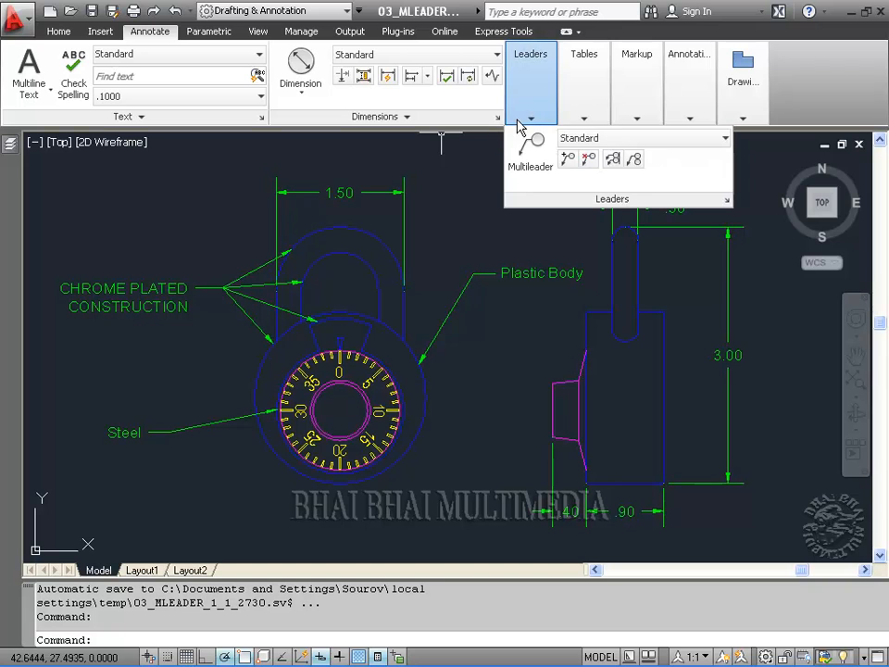
pyautogui.click(587, 160)
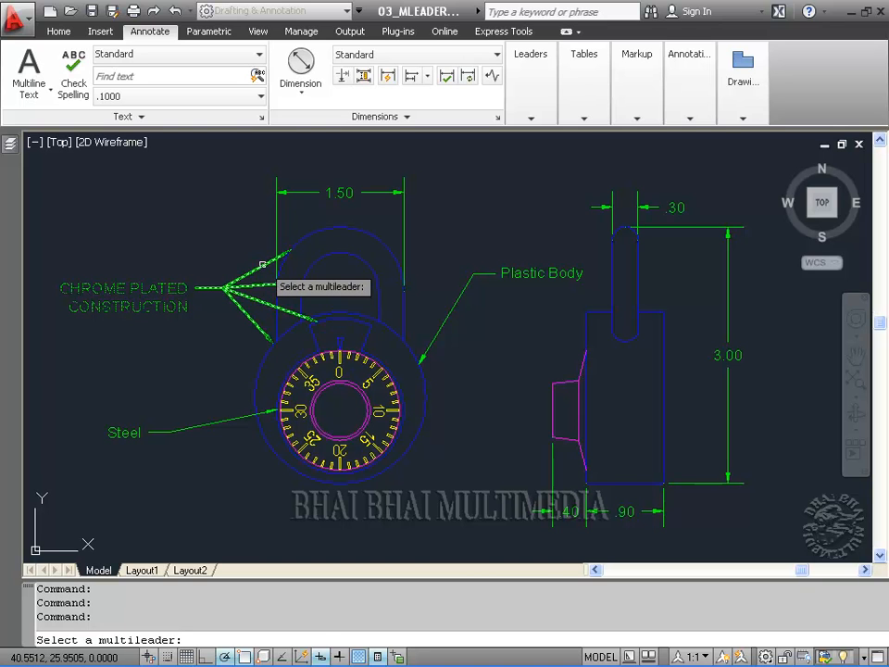
pyautogui.click(262, 265)
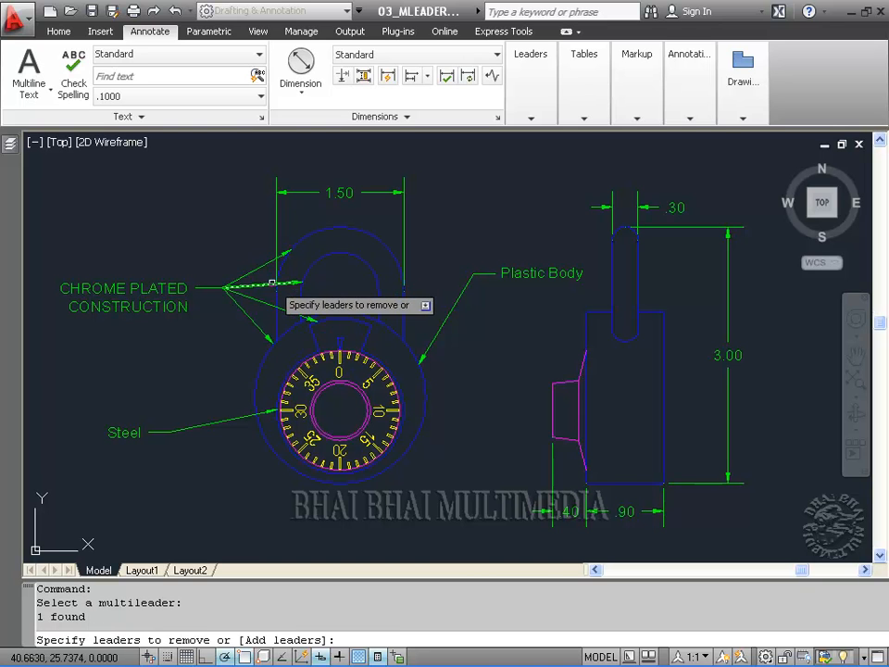
pyautogui.click(260, 286)
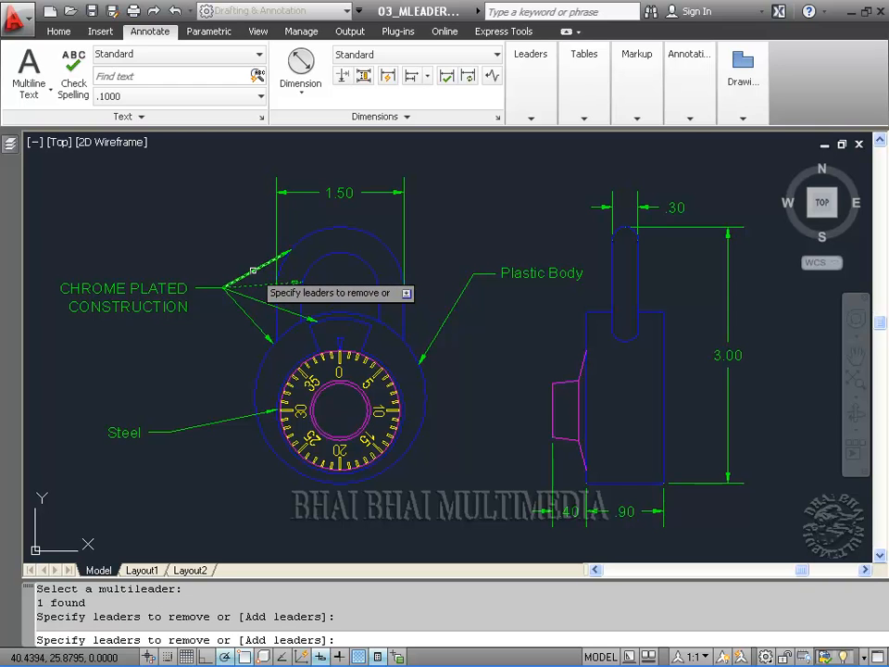
pyautogui.click(254, 271)
pyautogui.rightClick(200, 232)
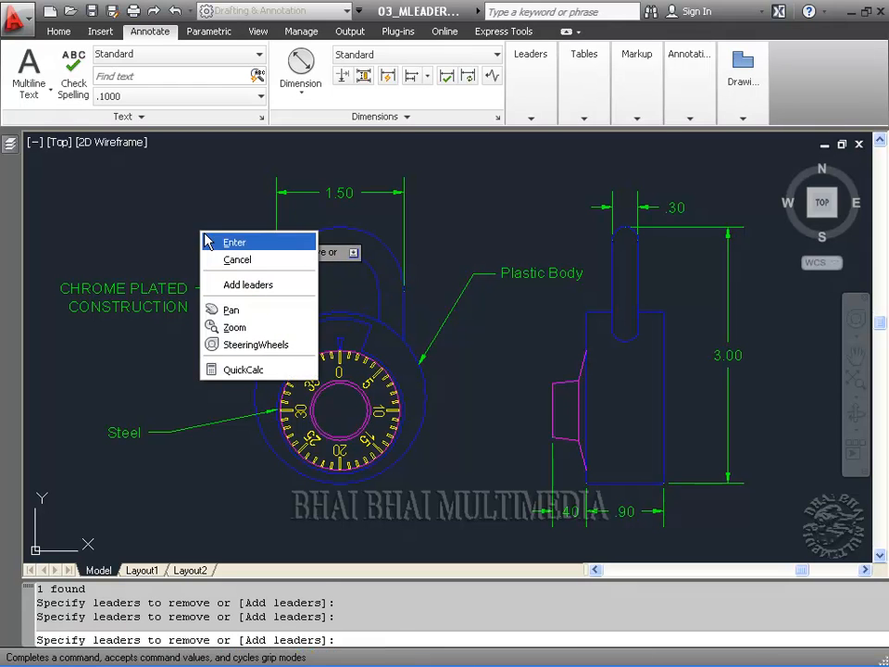
pyautogui.click(206, 240)
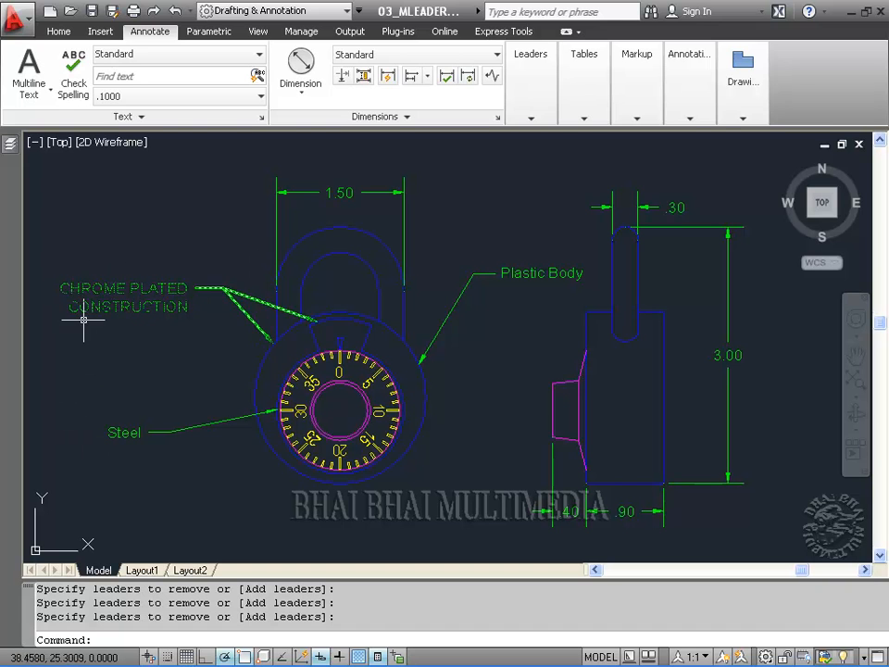
# Align the Steel multileader with the CHROME PLATED CONSTRUCTION note along a vertical direction
pyautogui.click(530, 123)
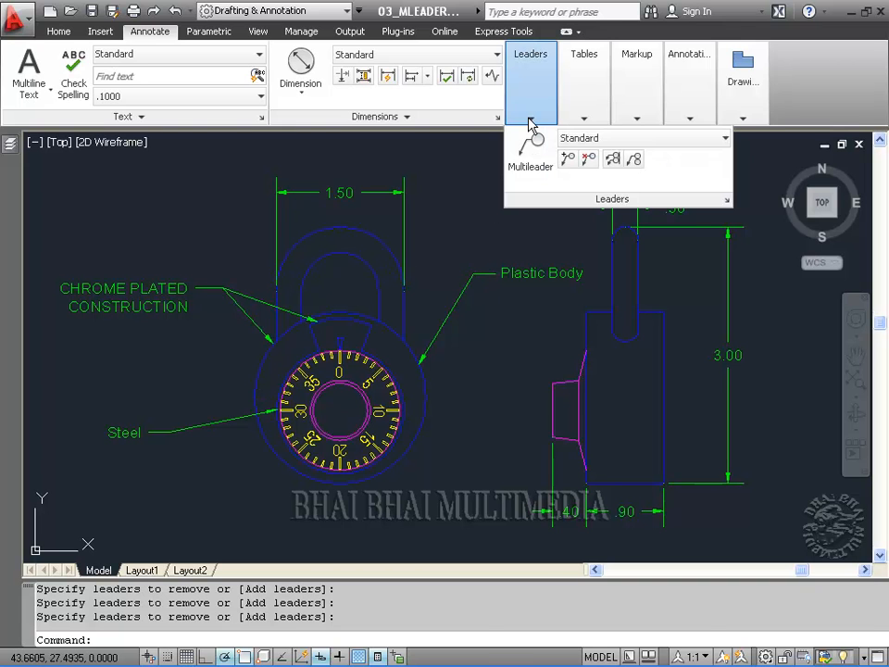
pyautogui.click(613, 160)
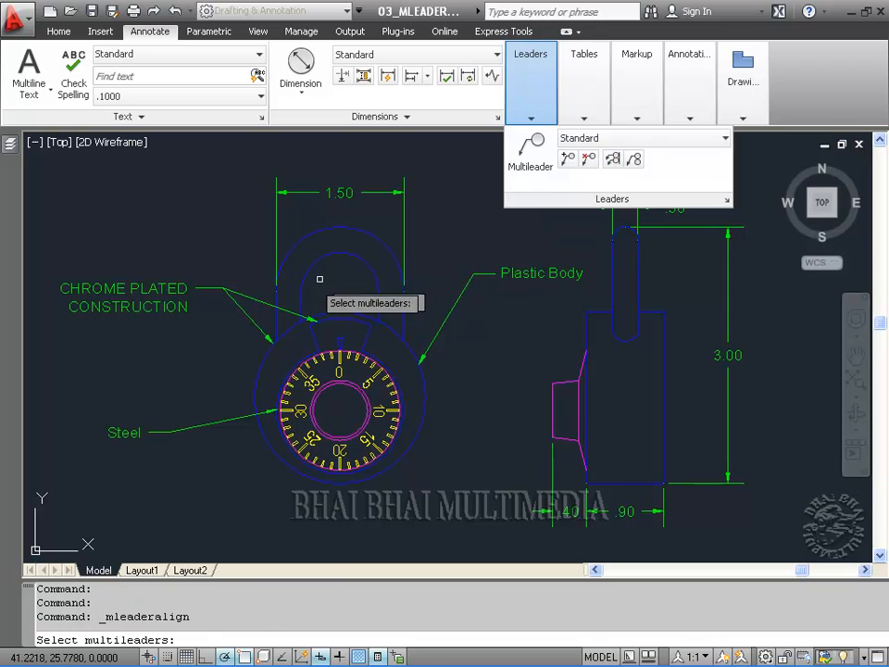
pyautogui.click(68, 287)
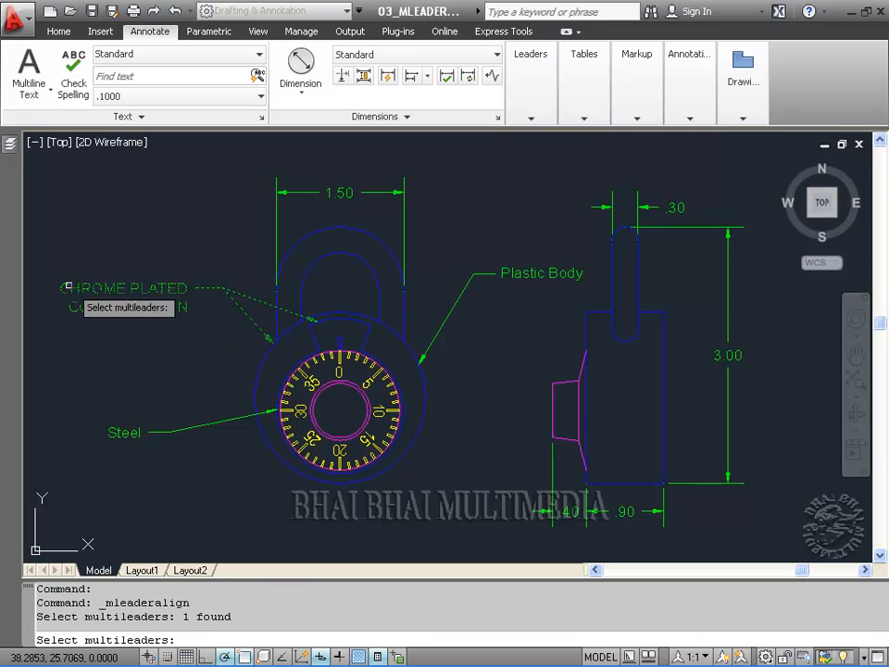
pyautogui.click(112, 431)
pyautogui.press('Return')
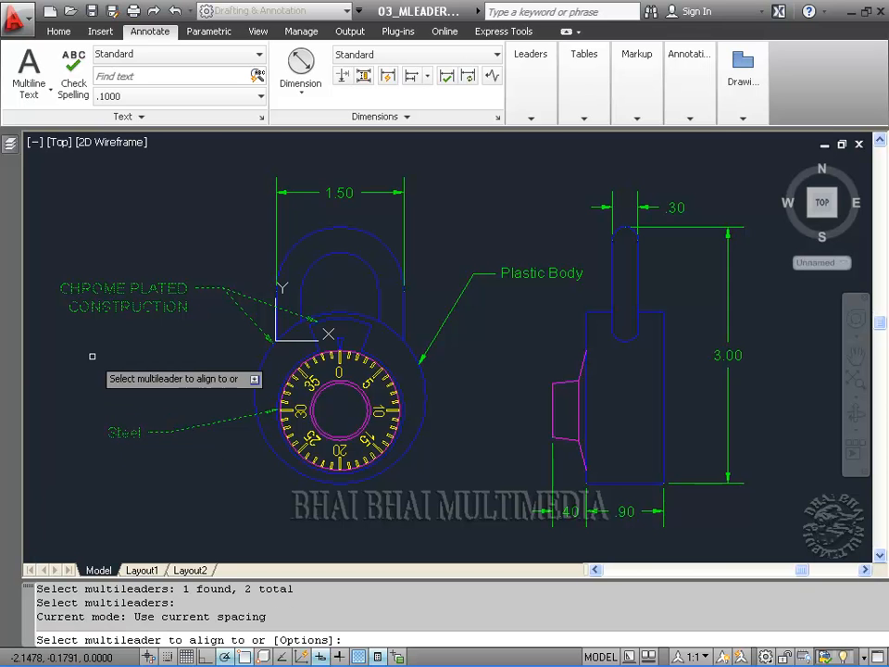
pyautogui.click(63, 288)
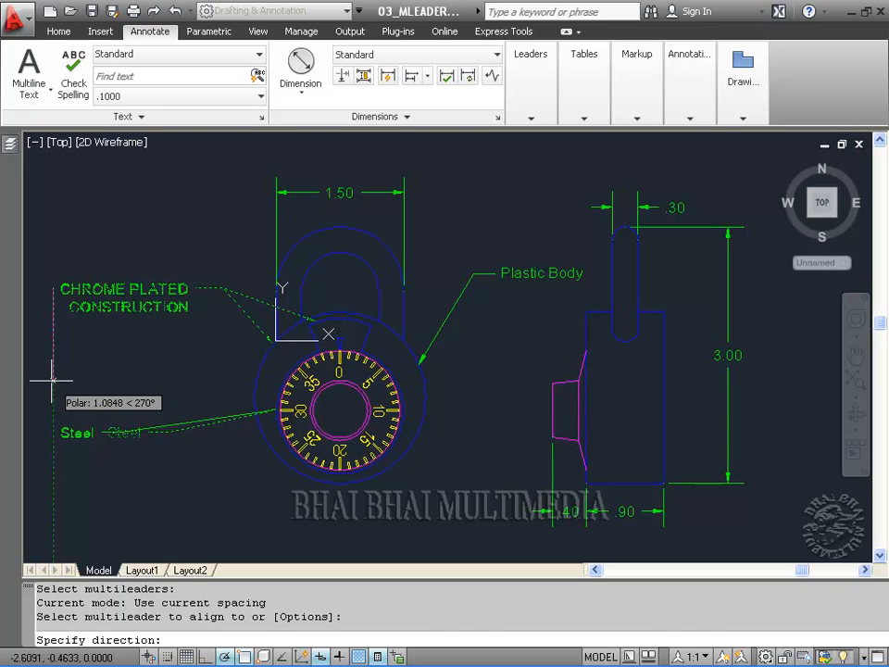
pyautogui.click(53, 378)
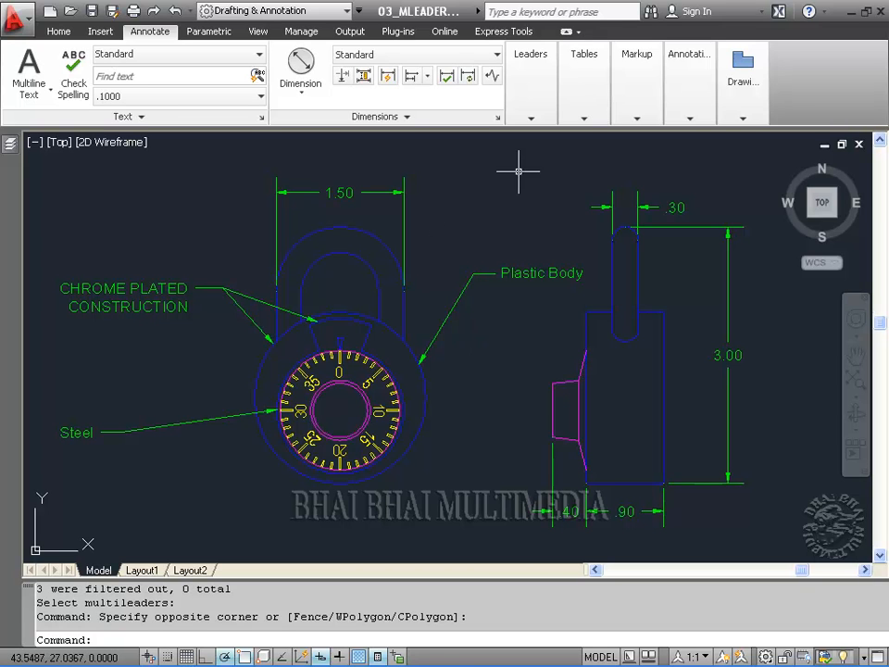
# Modify the Standard multileader style so its leader type is Spline, and apply the change to the drawing
pyautogui.click(531, 118)
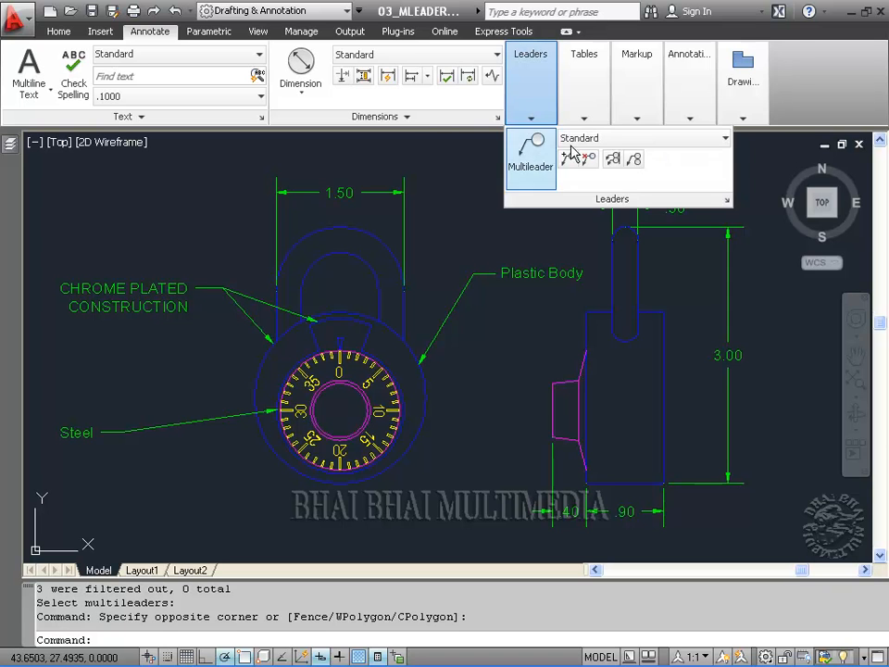
pyautogui.click(727, 200)
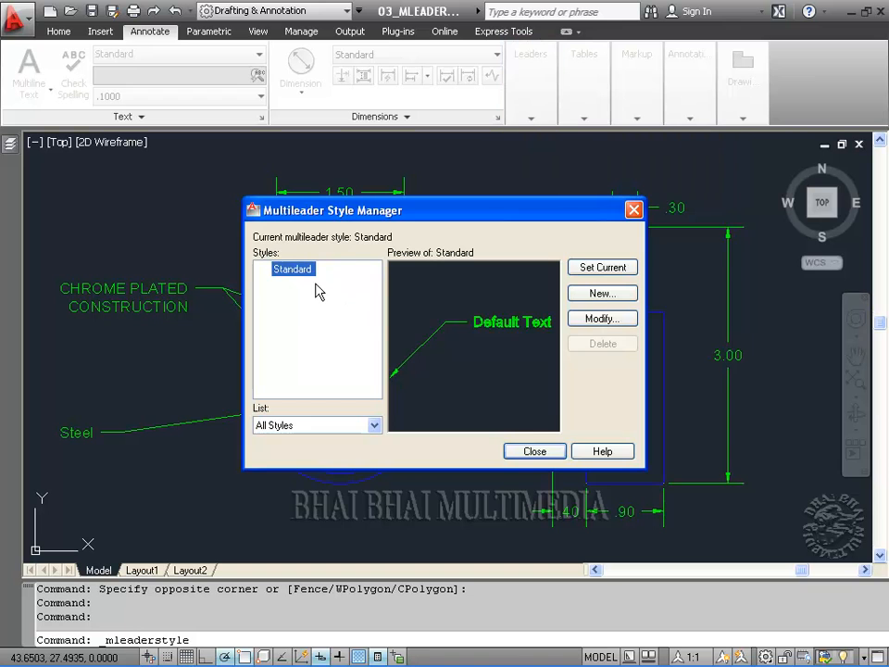
pyautogui.moveTo(392, 218); pyautogui.dragTo(373, 209)
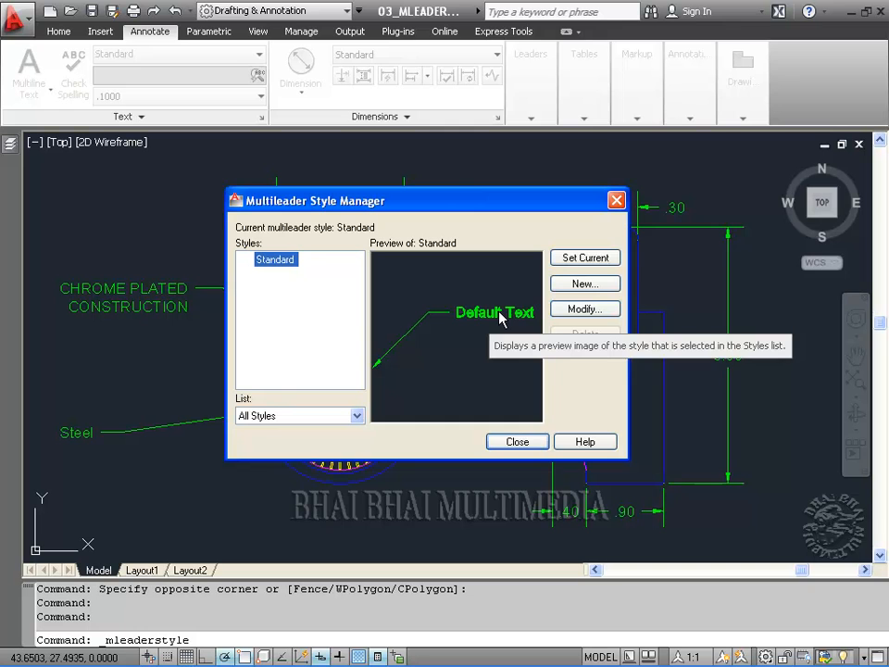
pyautogui.click(574, 312)
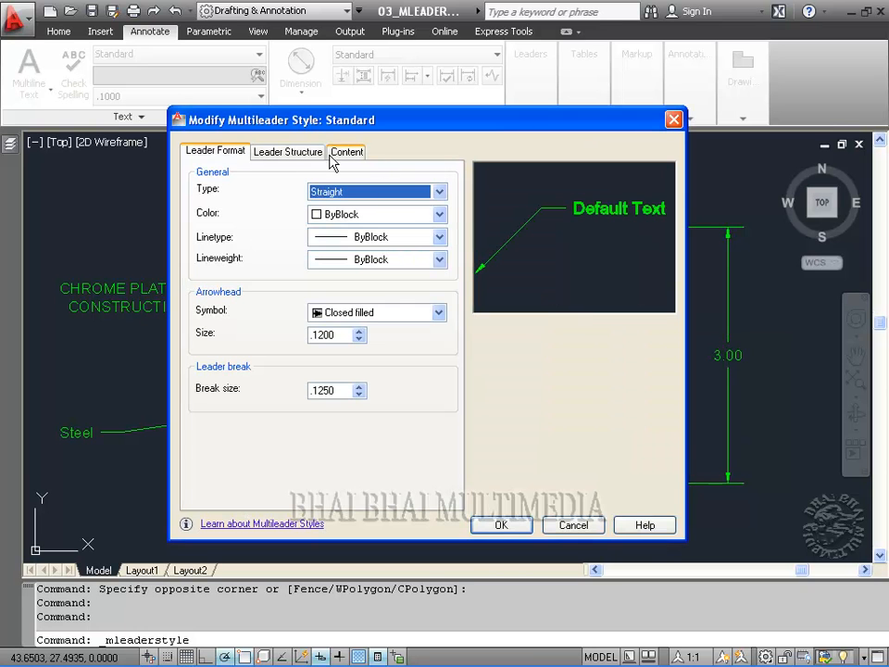
pyautogui.click(344, 152)
pyautogui.click(290, 153)
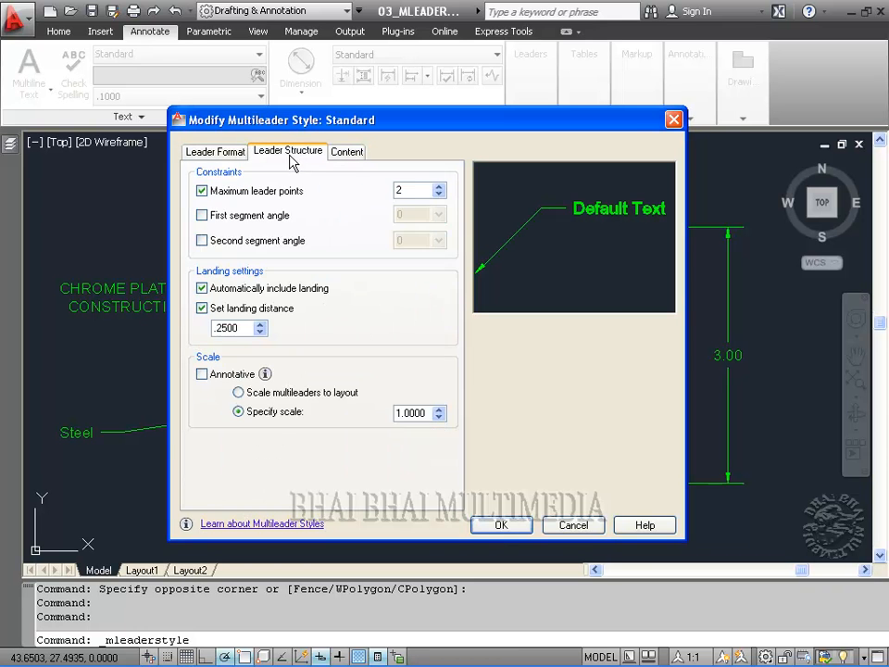
pyautogui.click(213, 151)
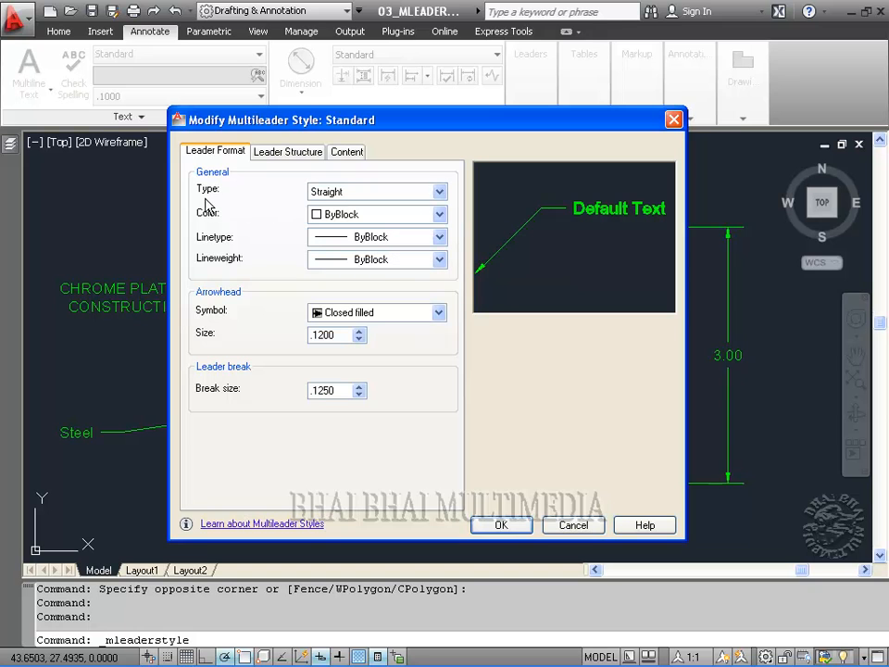
pyautogui.click(440, 193)
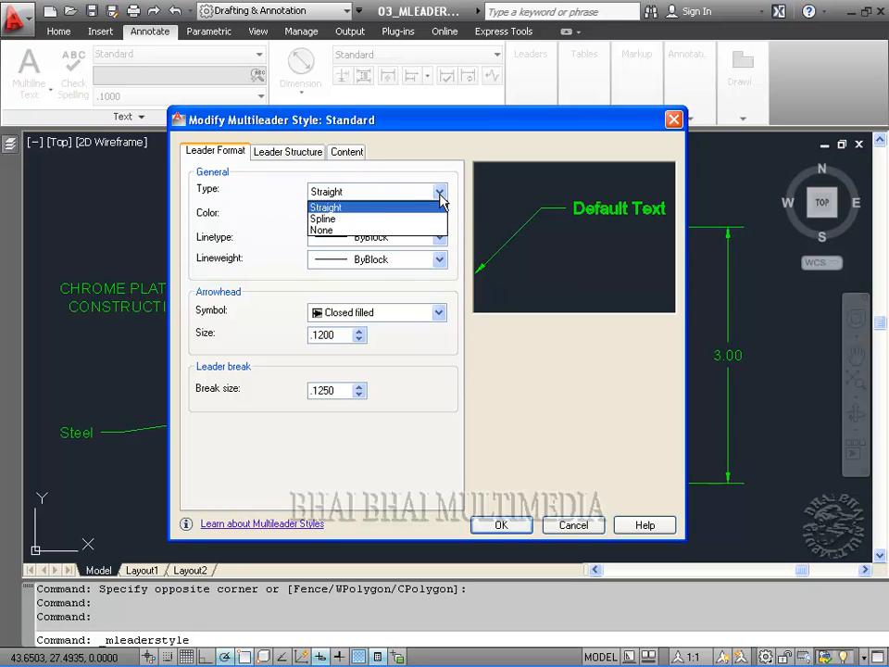
pyautogui.click(344, 219)
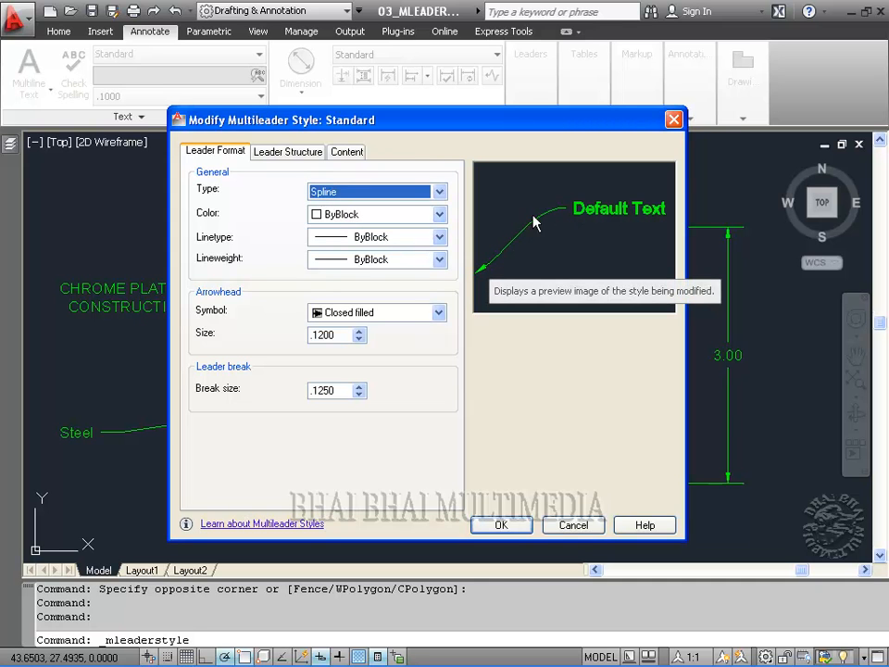
pyautogui.click(515, 525)
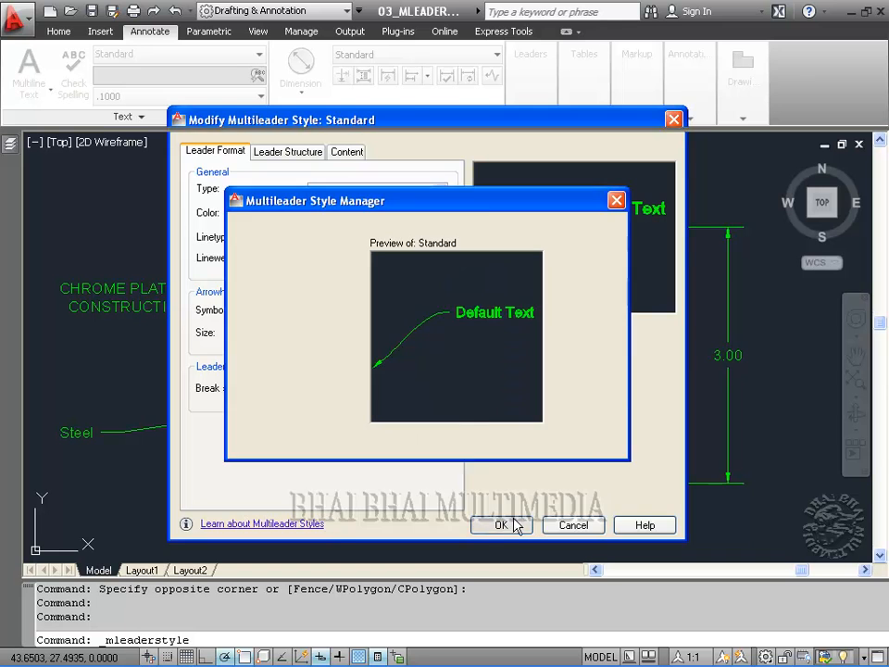
pyautogui.click(517, 441)
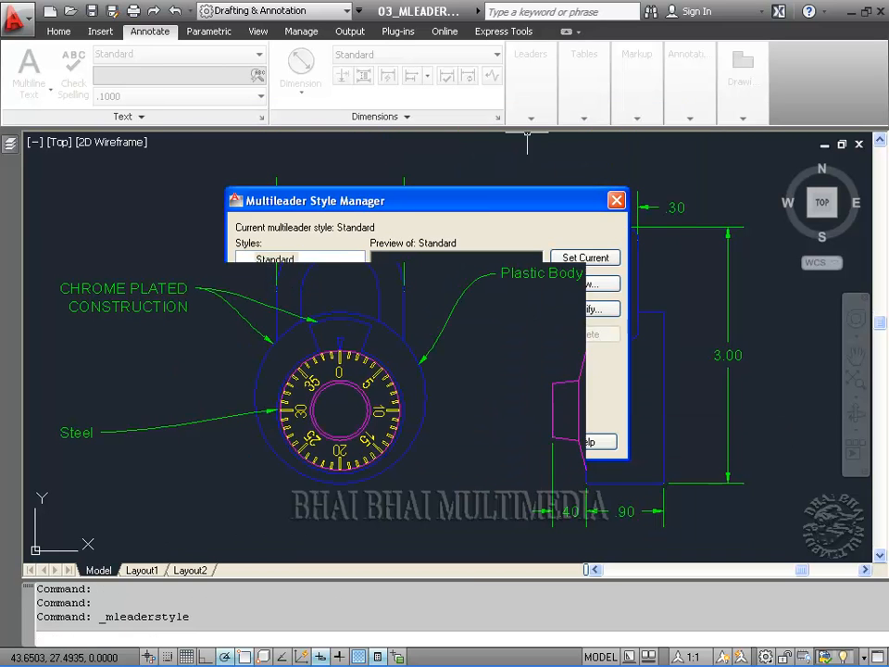